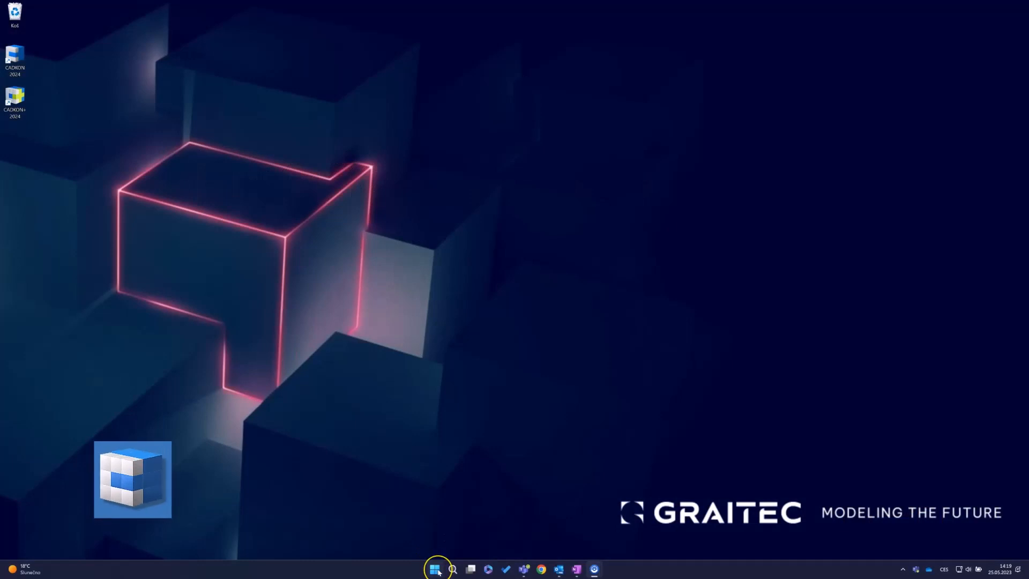
Open the online licence activation form in Správce licencí and bring up the licence certificate e-mail in Outlook
click(433, 568)
text(sp)
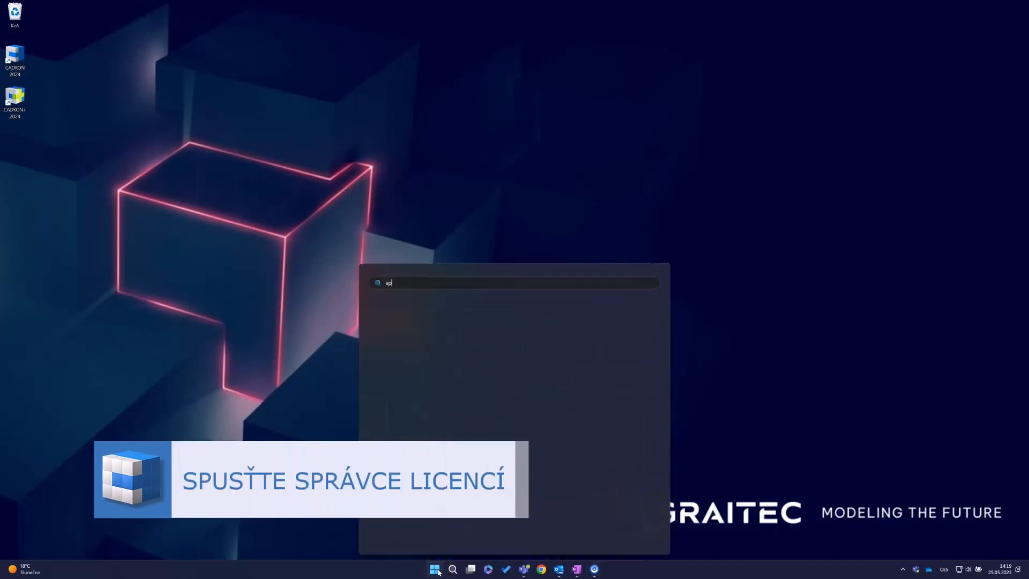
text(rávc)
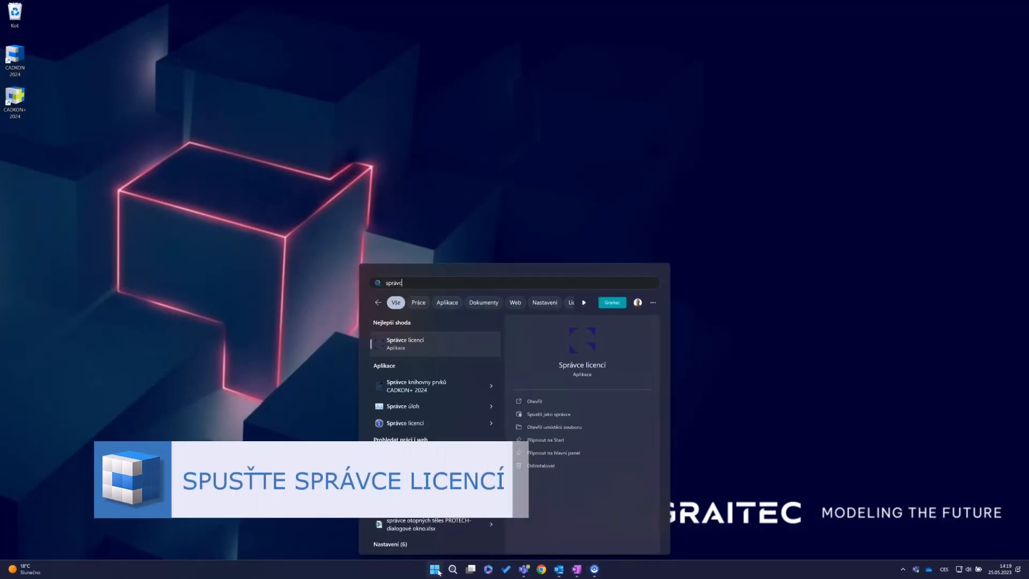
click(452, 348)
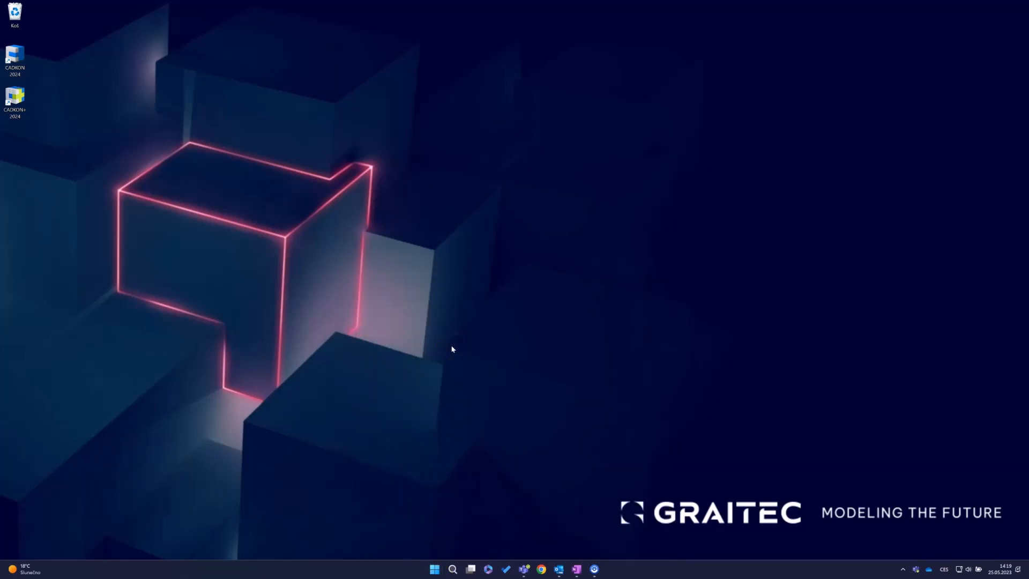
click(504, 307)
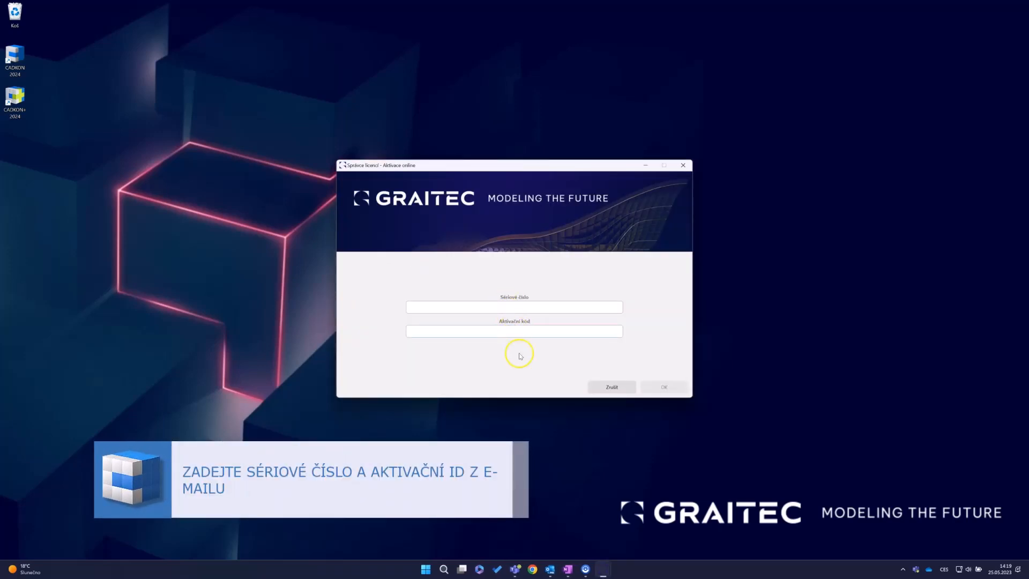
mouse_move(549, 568)
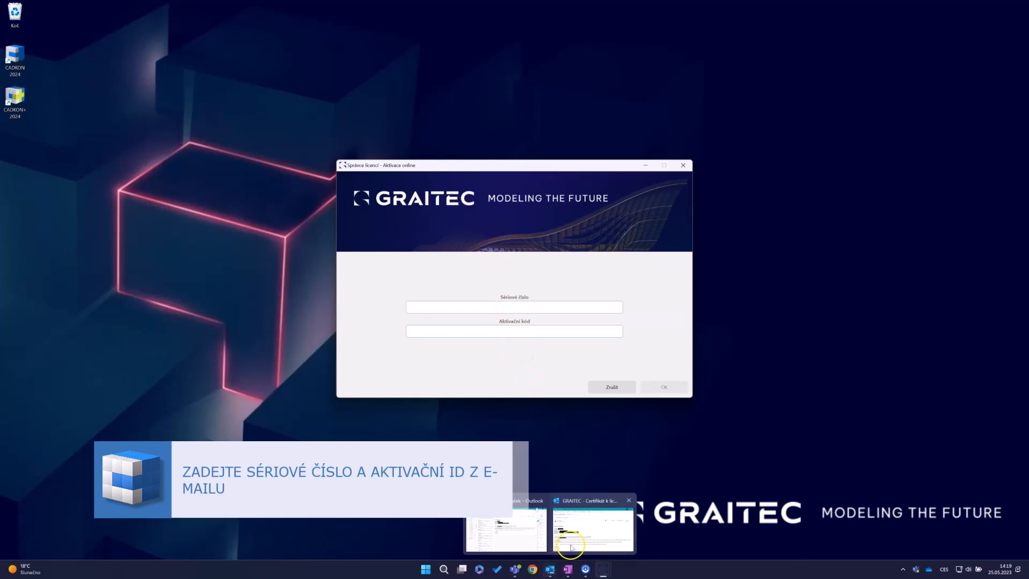
click(572, 547)
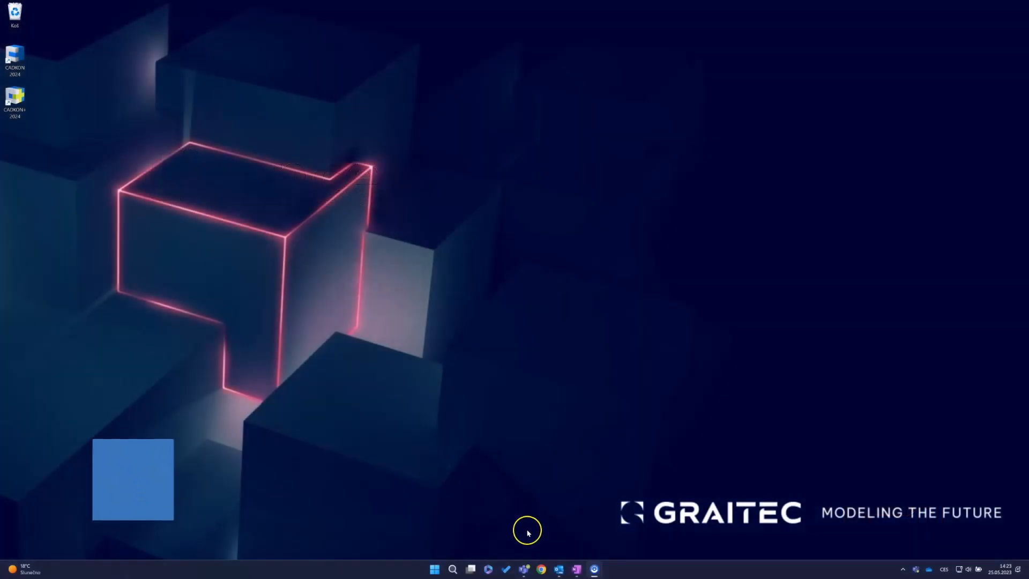
Bring up the draft e-mail in Outlook that requests a home licence
mouse_move(558, 569)
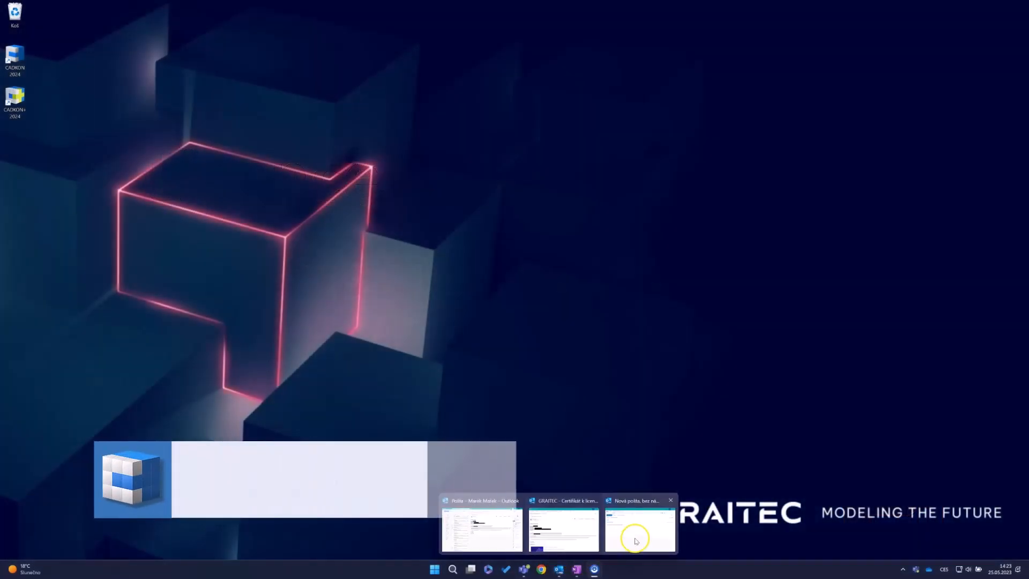
click(635, 533)
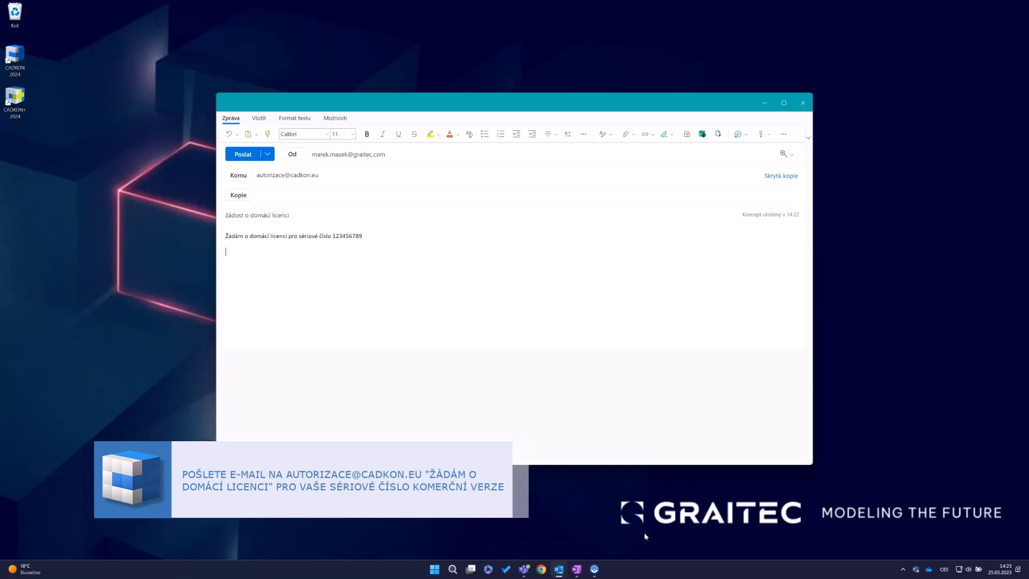
Start Správce licencí, choose online licence activation for the home licence, and bring up the e-mail containing the licence details
key(super)
text(správc)
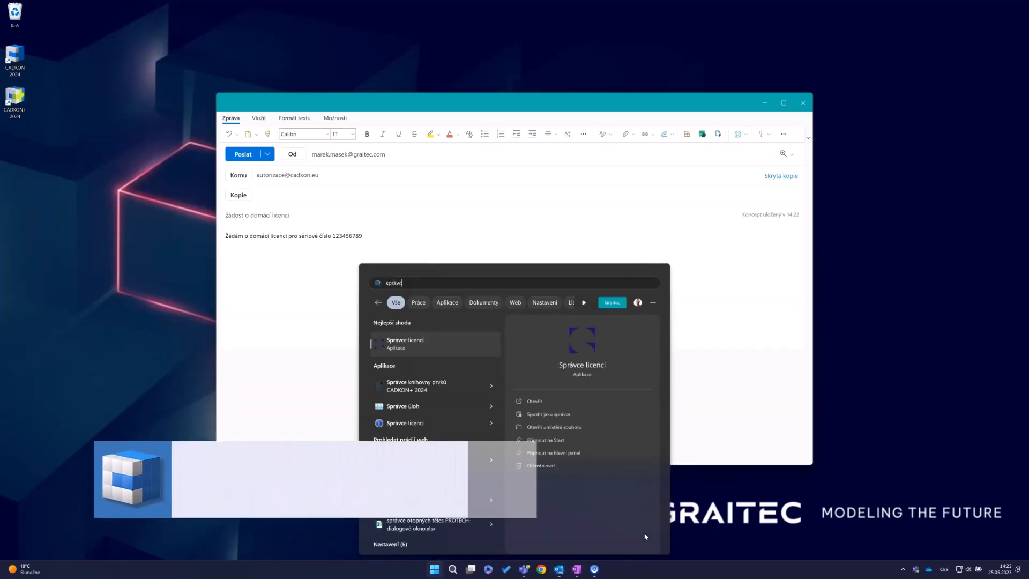
click(456, 347)
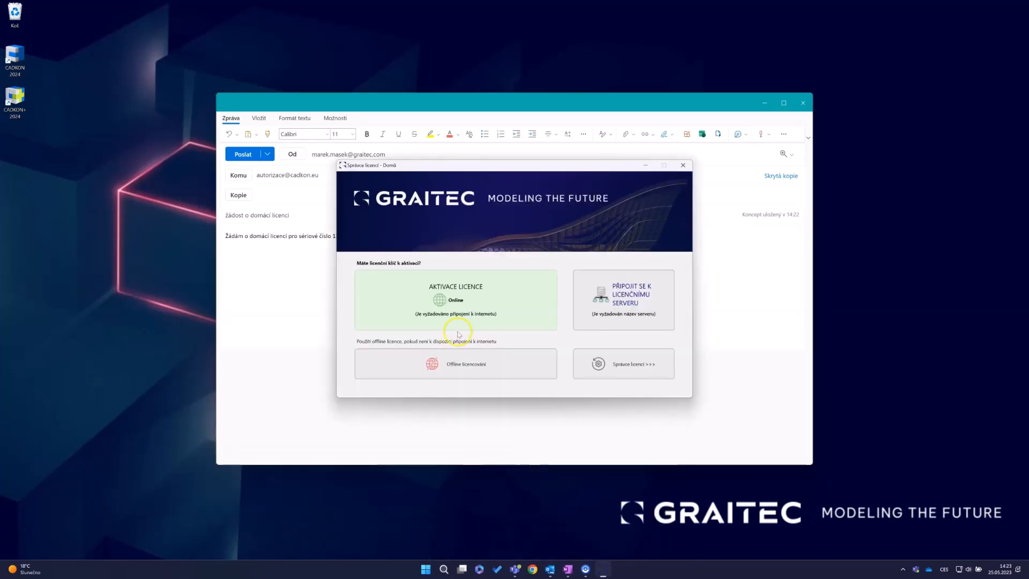
click(518, 299)
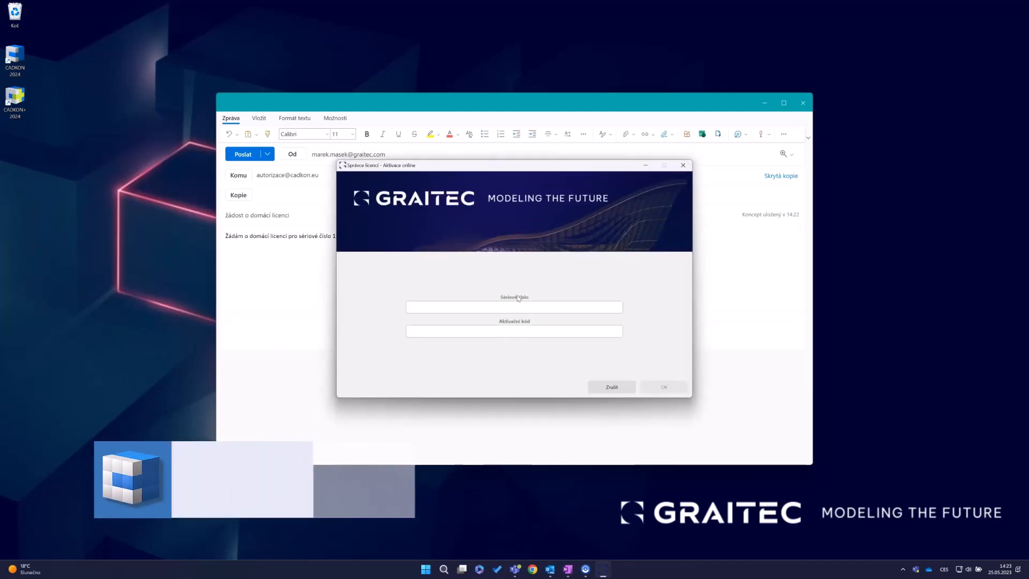
mouse_move(554, 572)
click(549, 539)
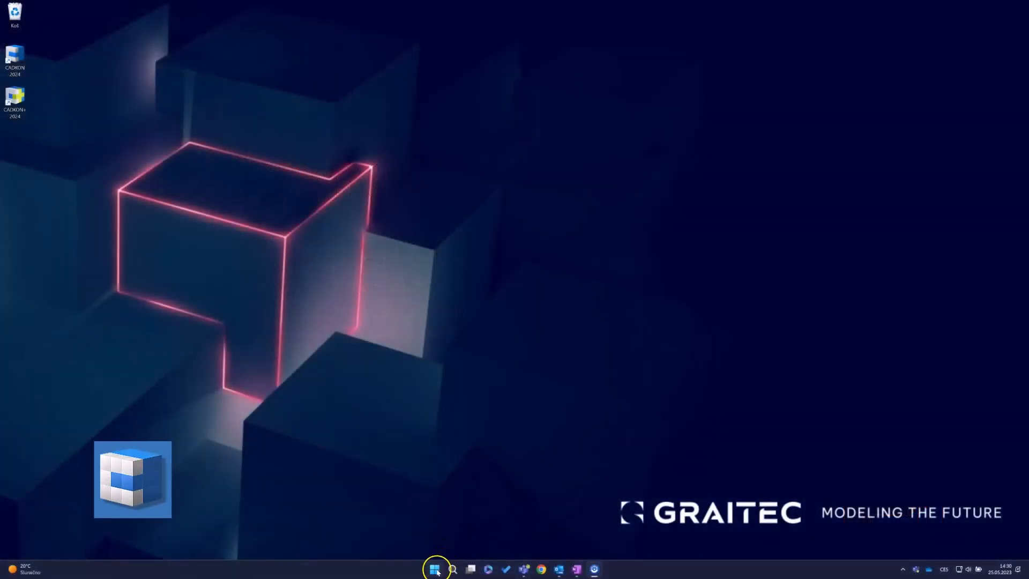
Start Správce licencí and return the active CADKON HVAC 2024 licence, confirming the return
click(434, 569)
text(sp)
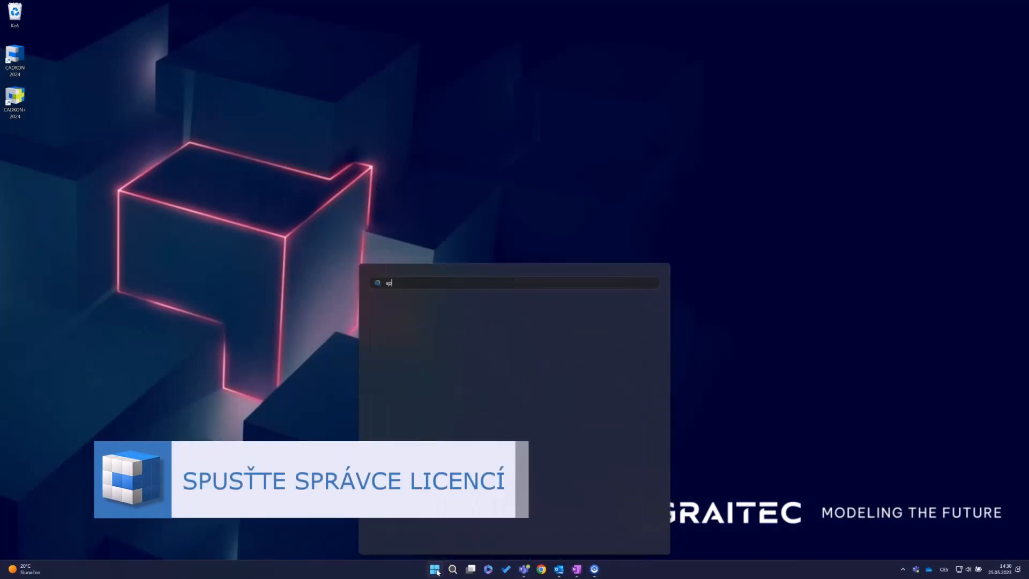
text(rávc)
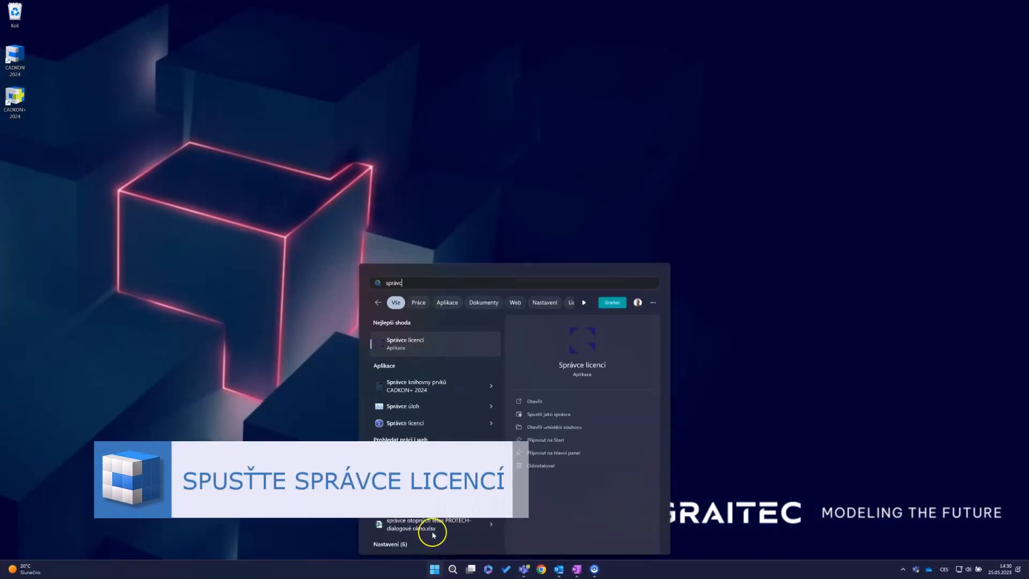
click(450, 349)
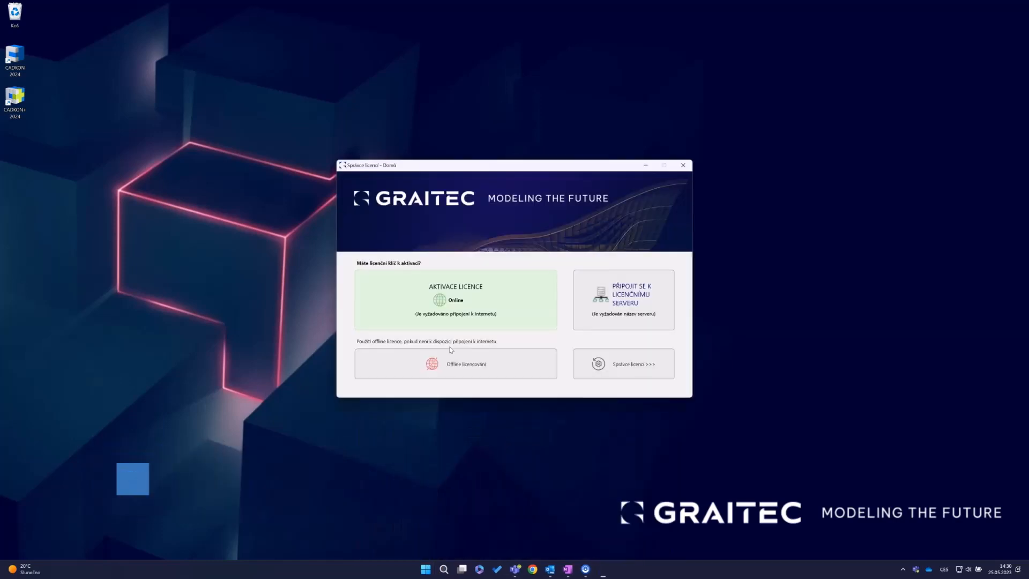
click(655, 372)
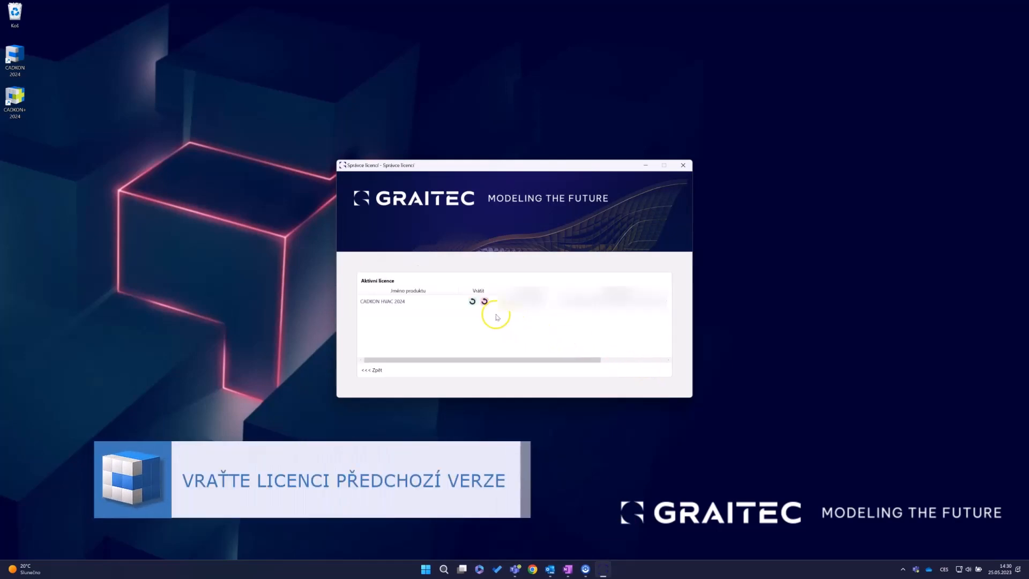
click(472, 301)
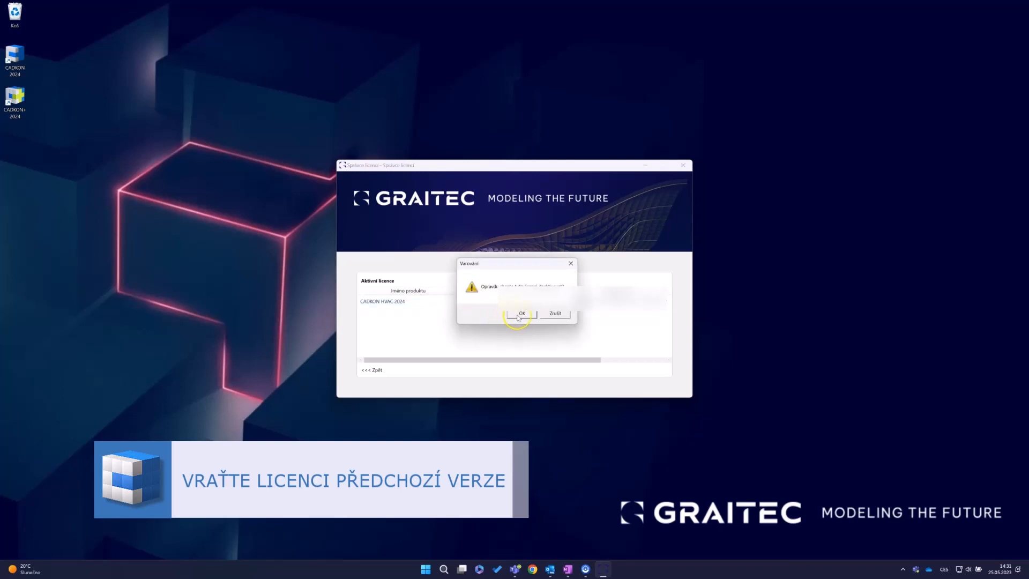
click(533, 318)
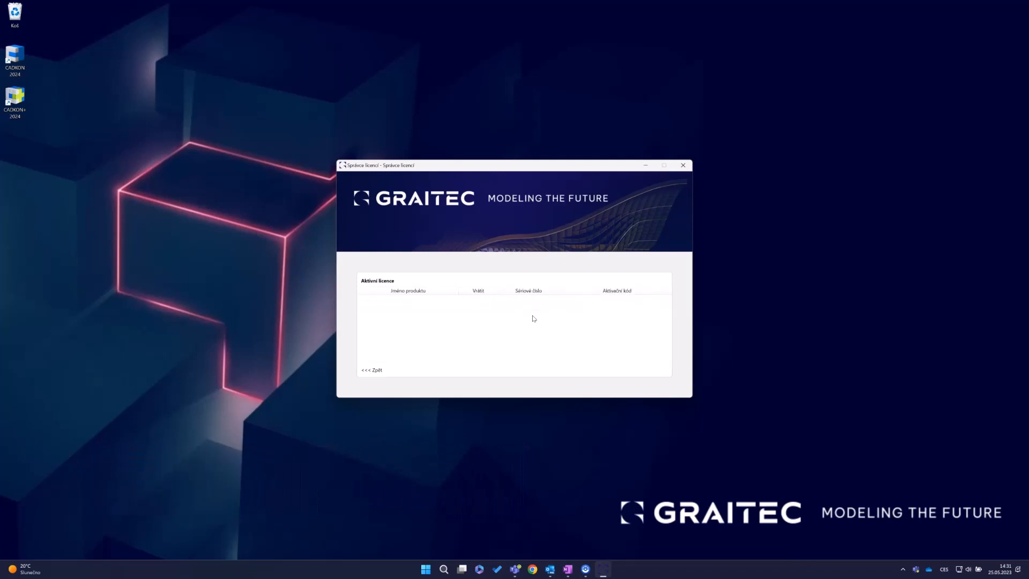
Go back to the licence manager's home page, open online activation, and bring up the e-mail with the serial number and activation ID
click(375, 370)
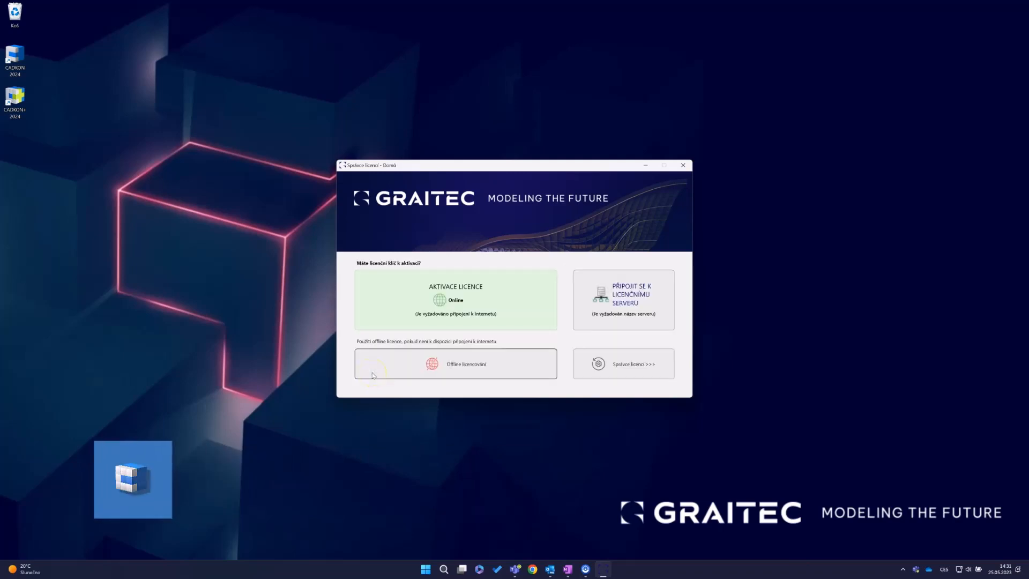
click(520, 296)
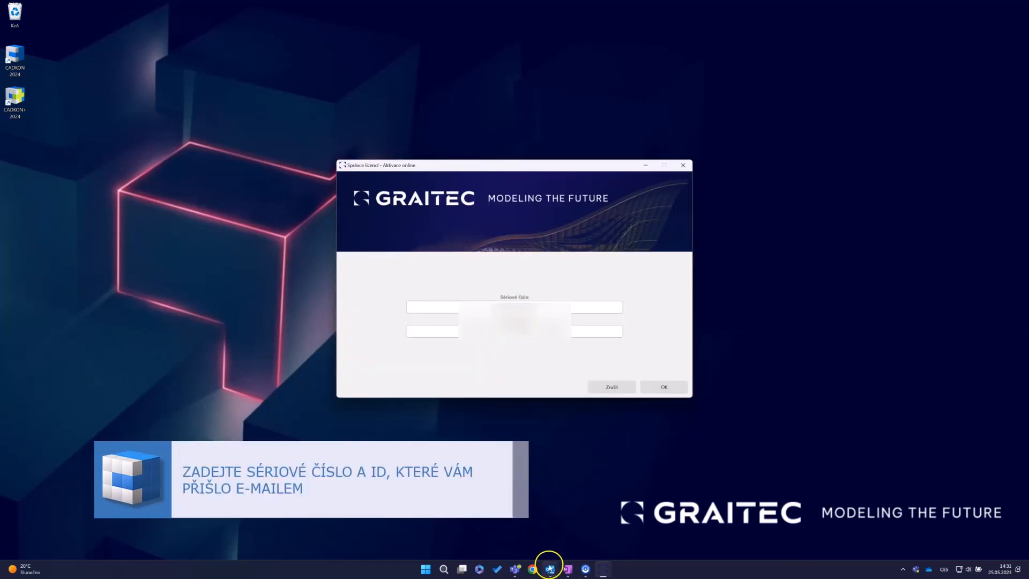
mouse_move(550, 572)
click(594, 532)
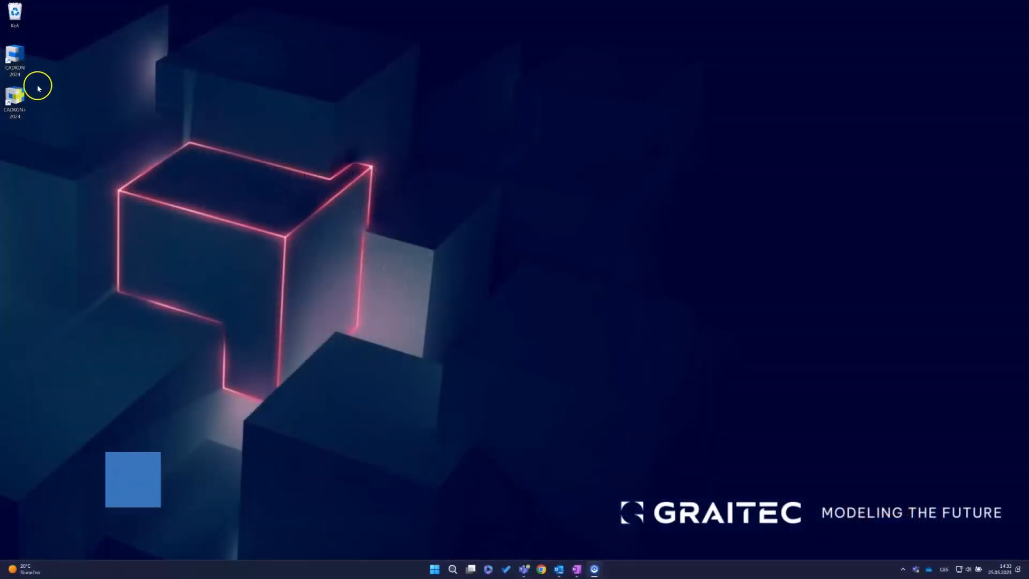
Launch CADKON 2024 and switch the workspace to CADKON TZB - ikony
double_click(15, 59)
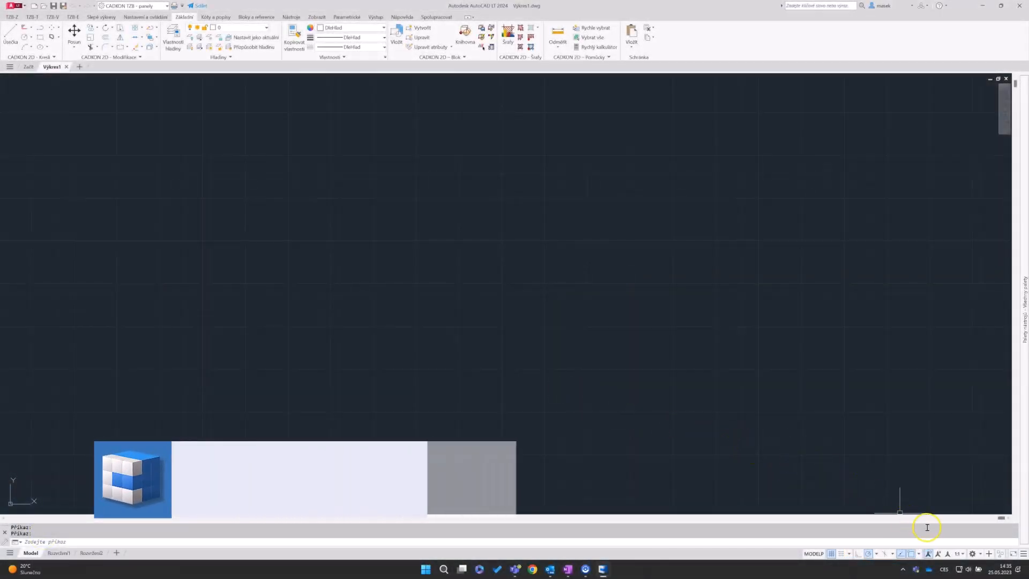
click(973, 554)
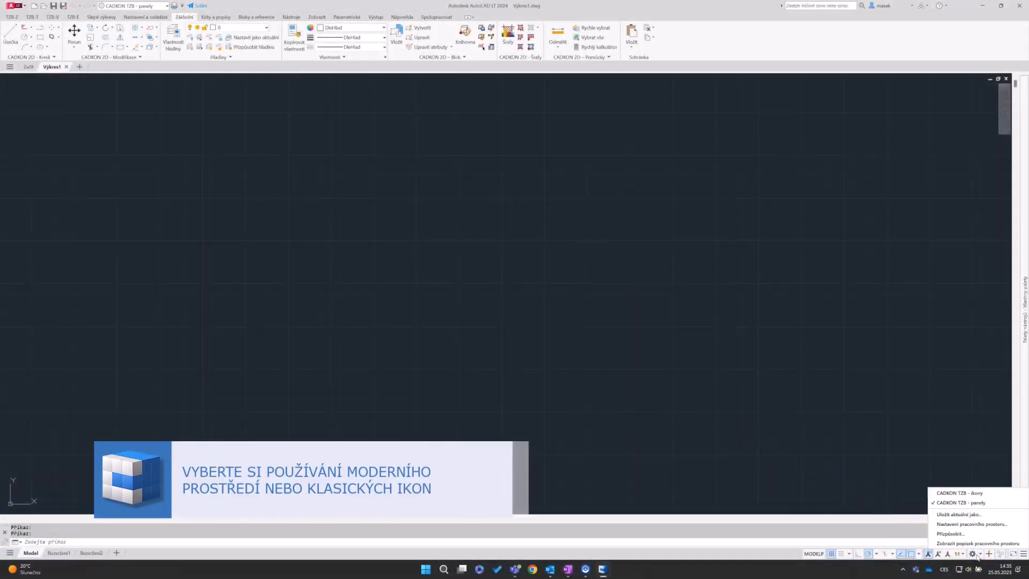
click(986, 494)
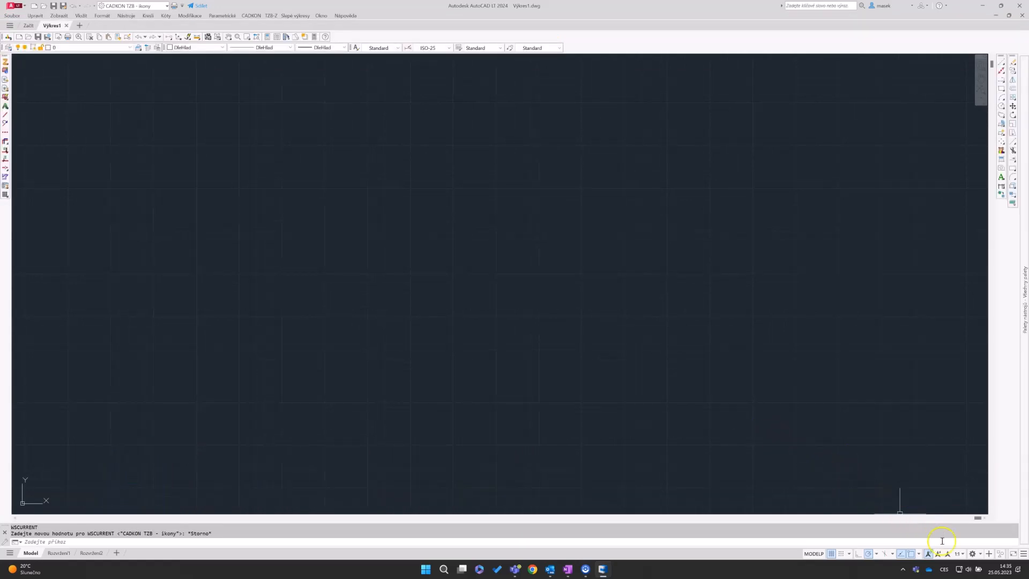
Switch the workspace back to CADKON TZB - panely and display the Základní tools
click(973, 554)
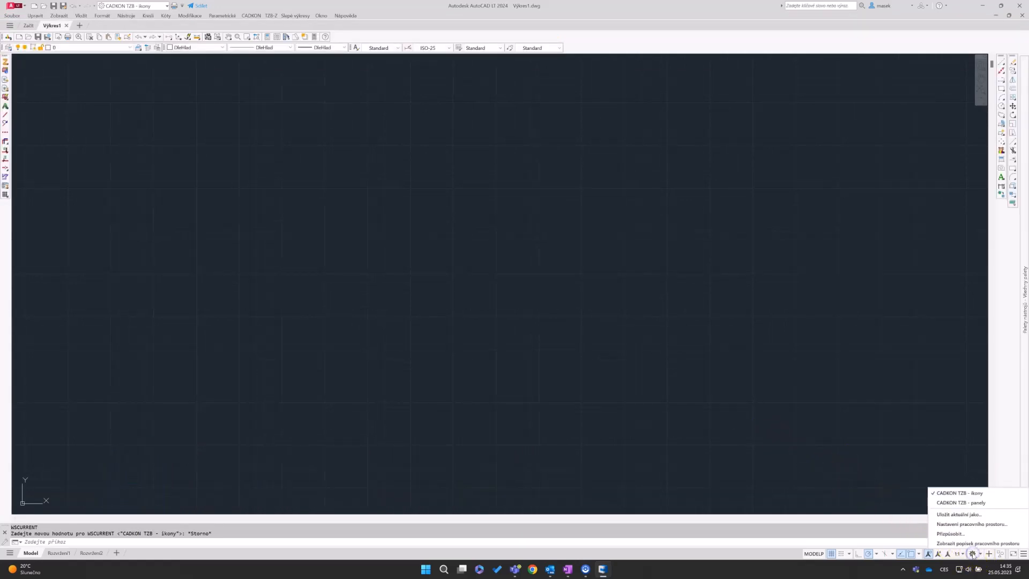
click(978, 504)
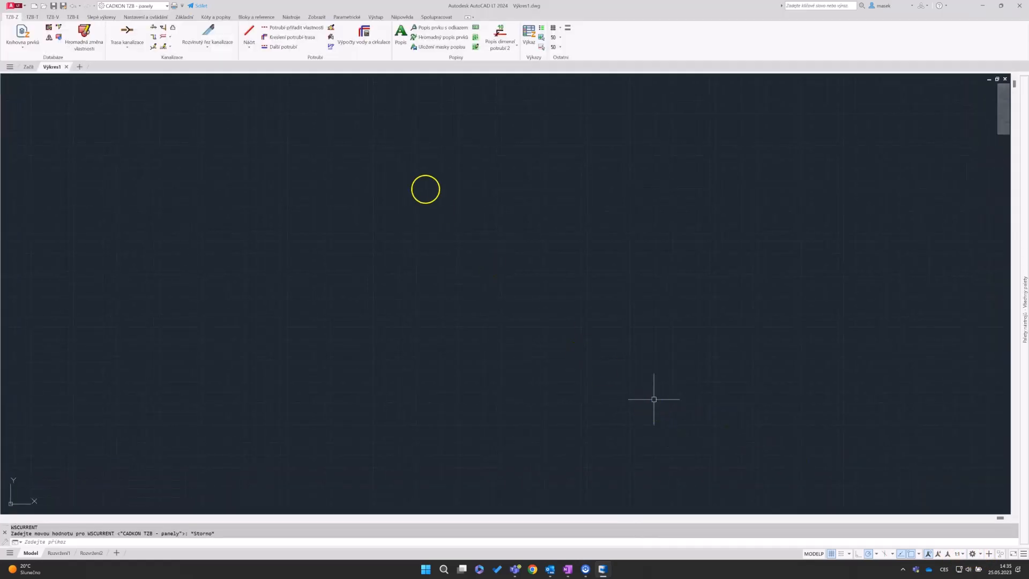
click(184, 17)
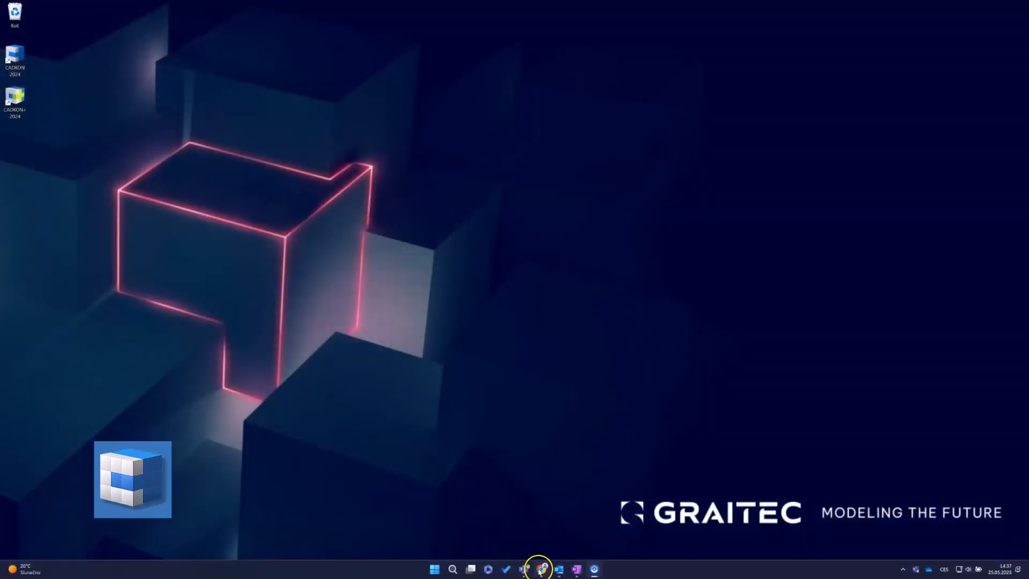
Open the CADKON TZB product page on the CADNET website in Chrome and view its documentation and FAQ sections
click(541, 570)
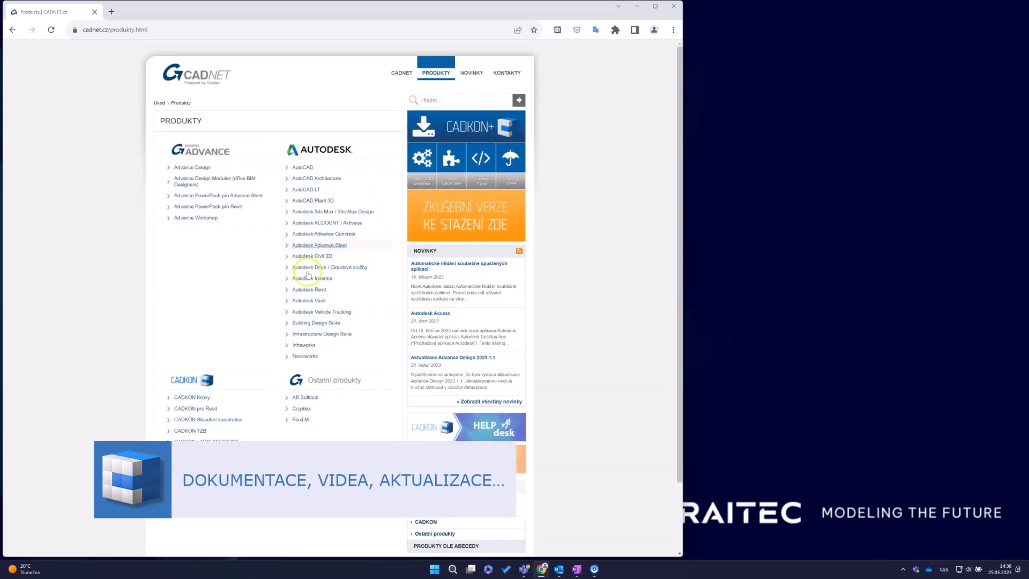
click(191, 432)
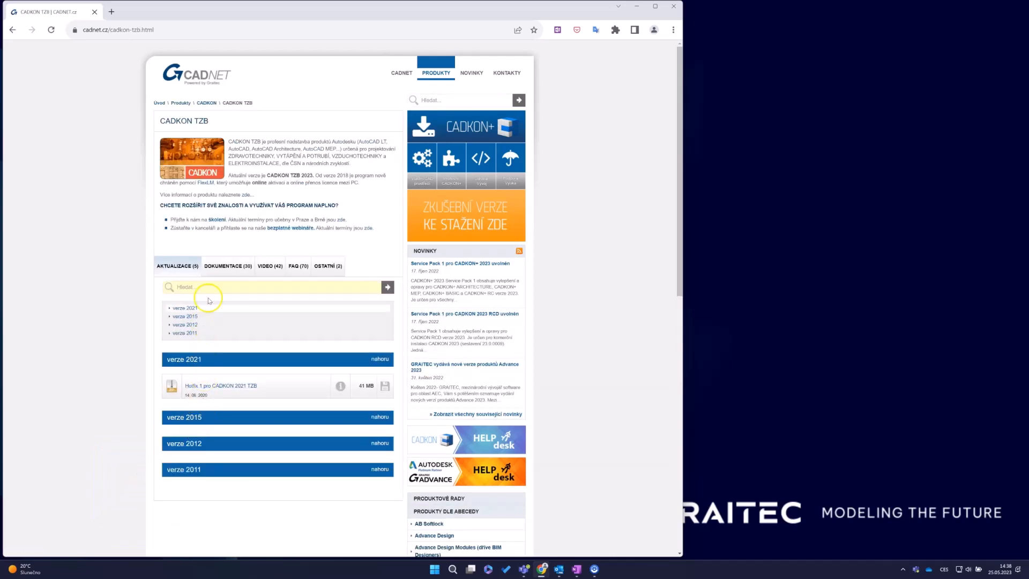
click(229, 267)
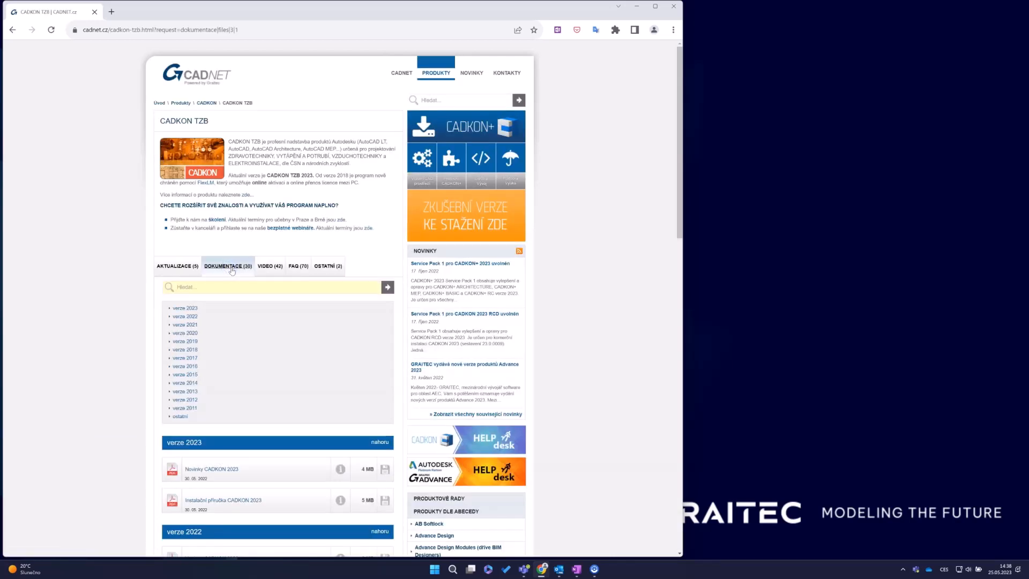
click(302, 267)
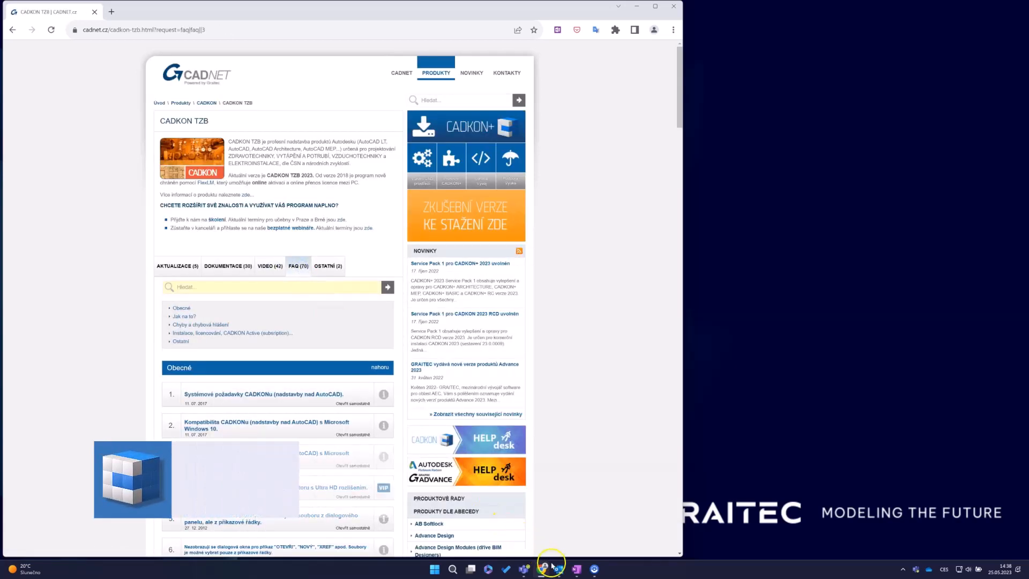
Open the Helpdesk access e-mail in Outlook, follow its helpdesk.cadkon.eu link, and log in to the support portal
click(602, 533)
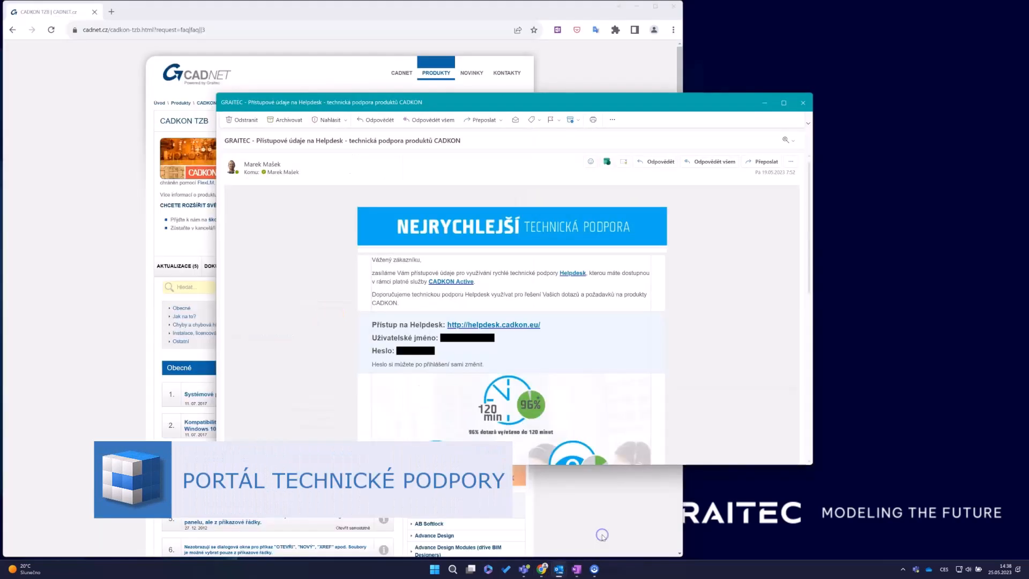
click(505, 325)
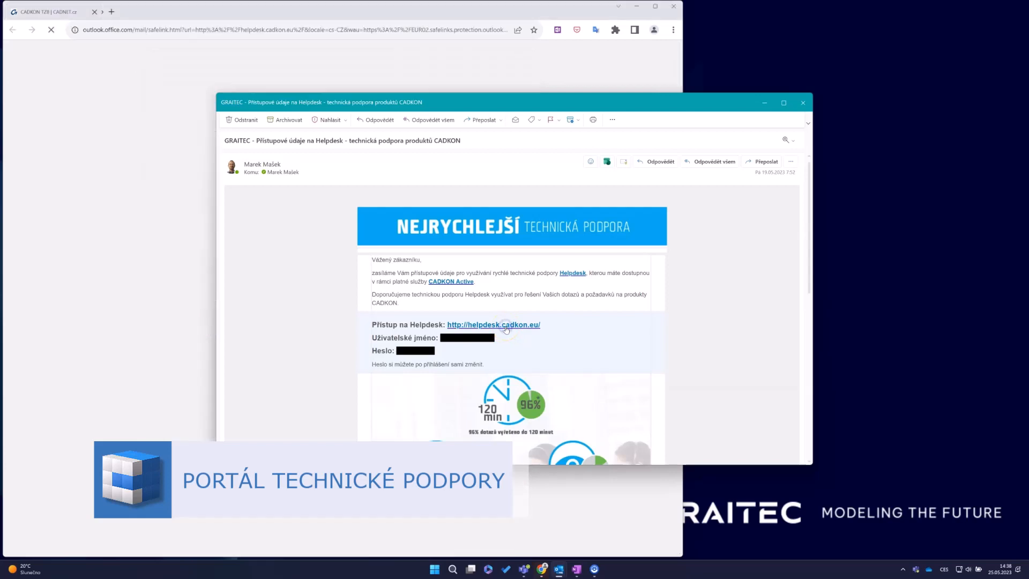
click(177, 301)
click(346, 330)
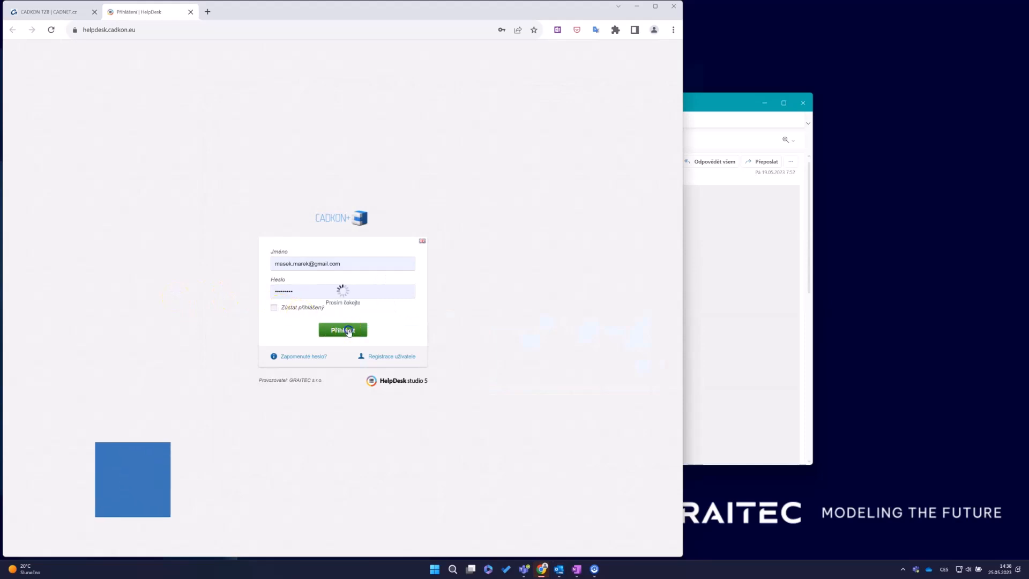